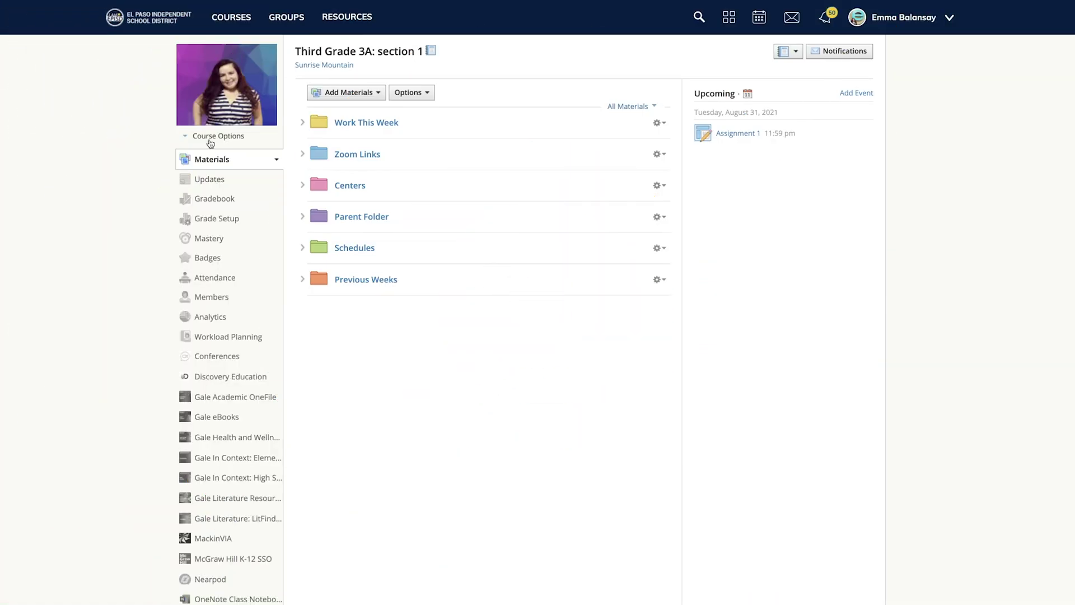
# - Open the Course Options menu for the Third Grade 3A: section 1 course
pyautogui.click(211, 139)
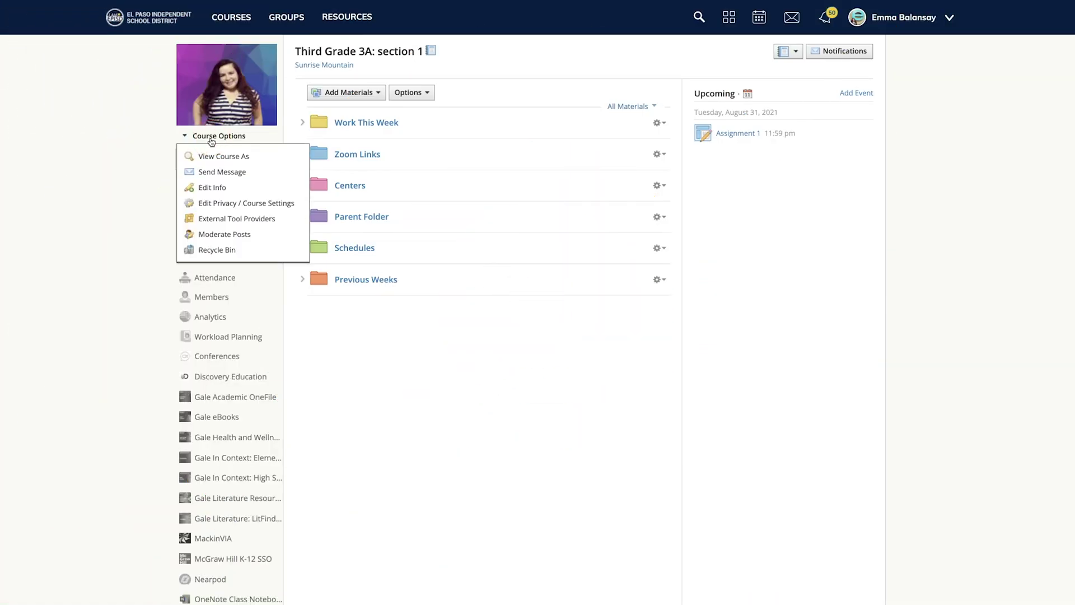
# - In Course Settings, keep the course theme on Elementary and save the changes
pyautogui.click(210, 203)
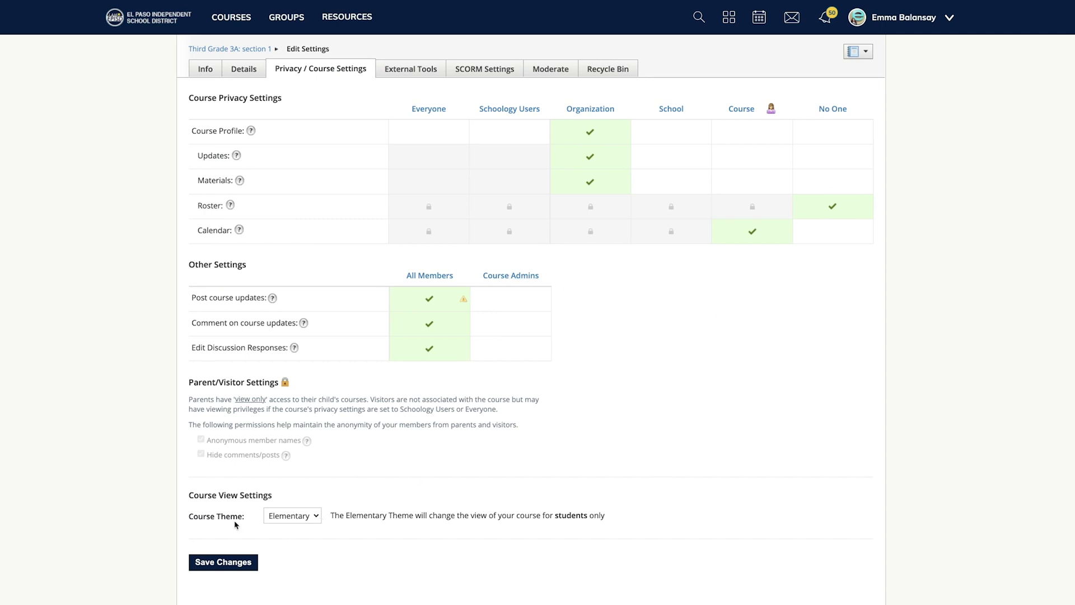
pyautogui.click(315, 519)
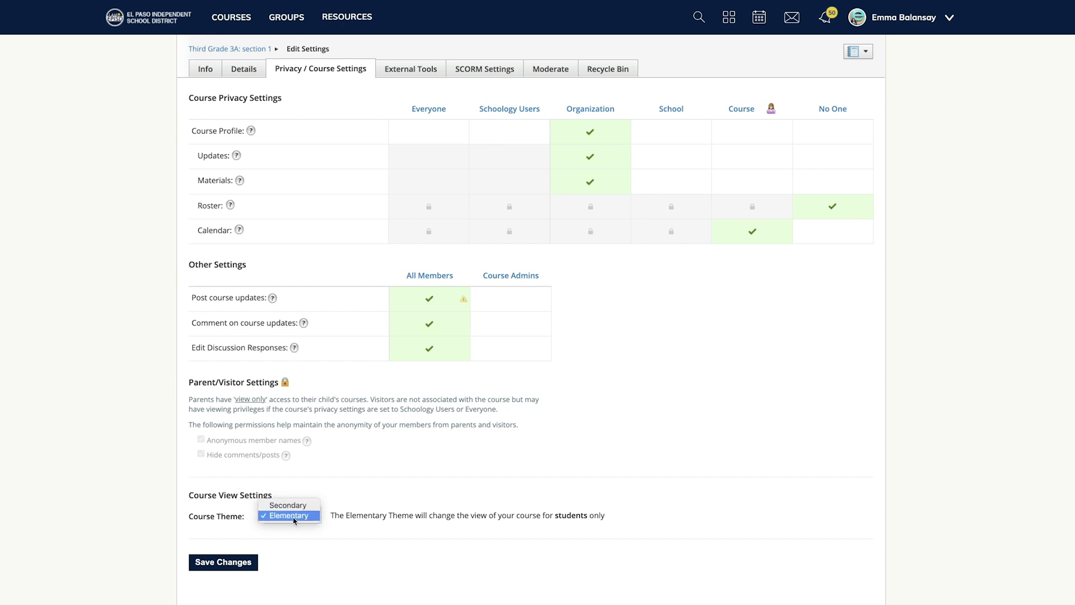
pyautogui.click(293, 521)
pyautogui.click(309, 519)
pyautogui.click(301, 516)
pyautogui.click(236, 563)
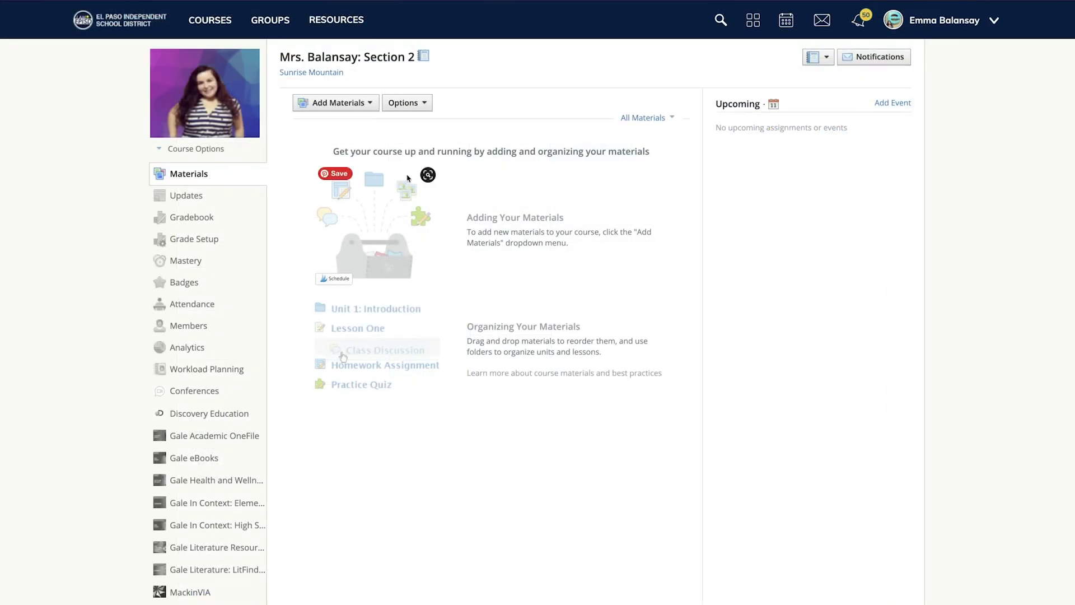
# - Start a new folder, trim its title from 'Work This Week' to 'Work', and color it yellow
pyautogui.click(371, 106)
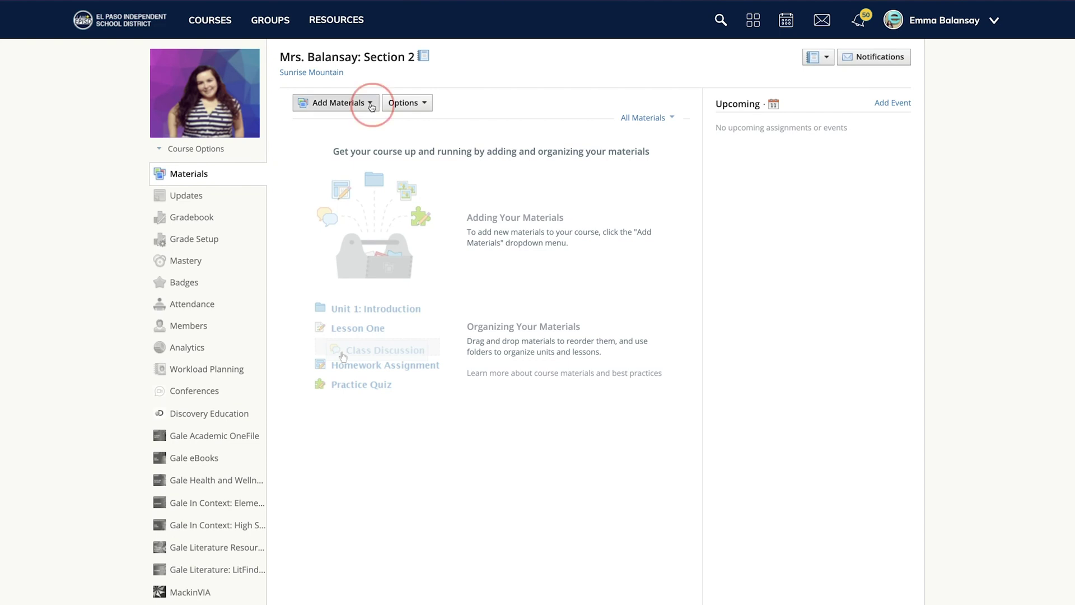
pyautogui.click(368, 125)
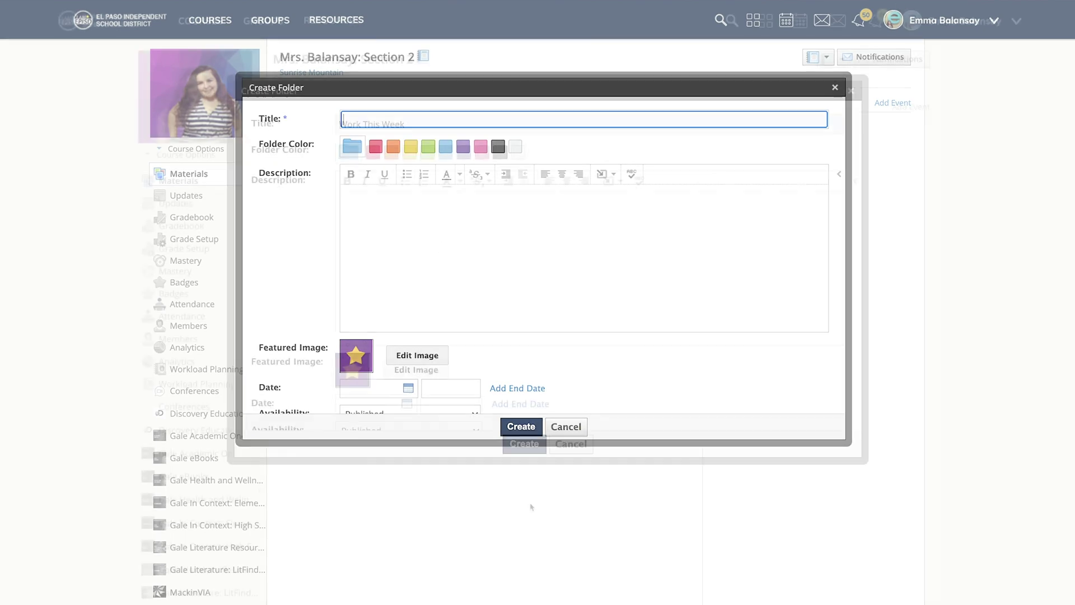
pyautogui.write('Work This Week')
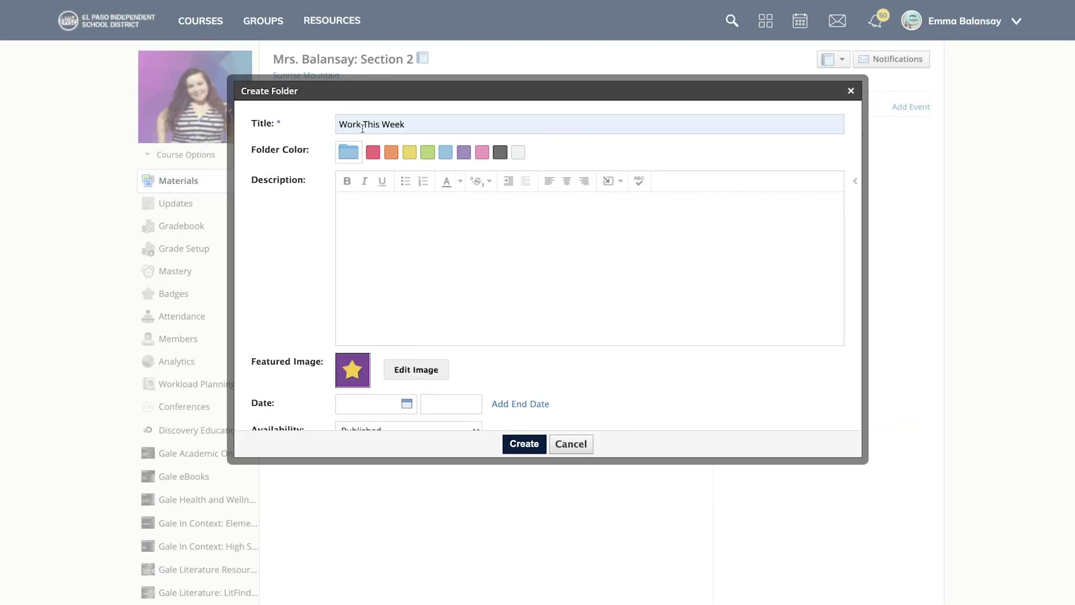
pyautogui.moveTo(401, 124); pyautogui.dragTo(365, 127)
pyautogui.press('BackSpace')
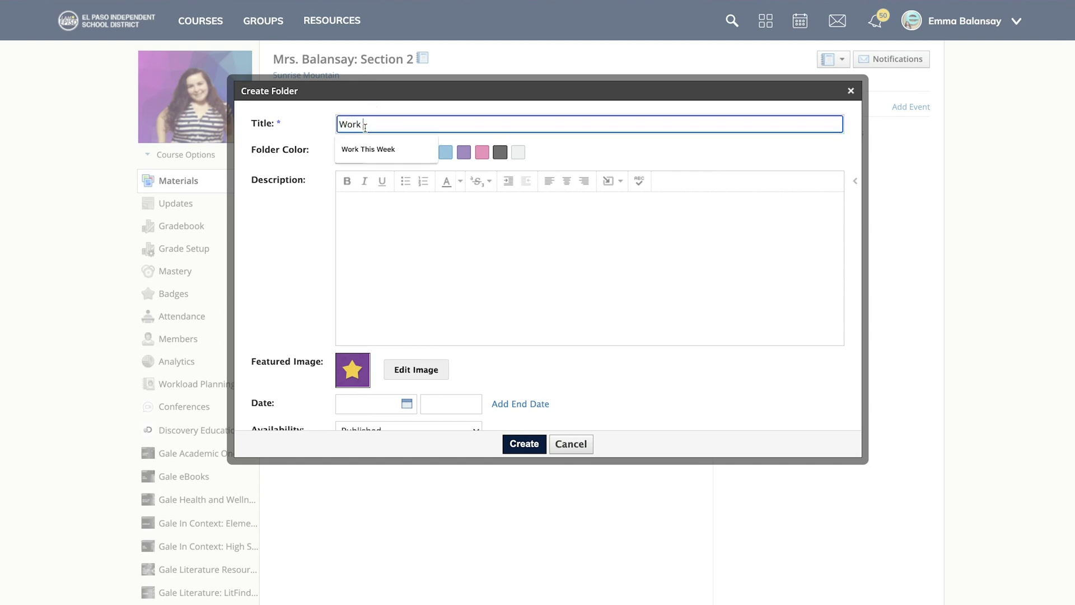
pyautogui.click(445, 233)
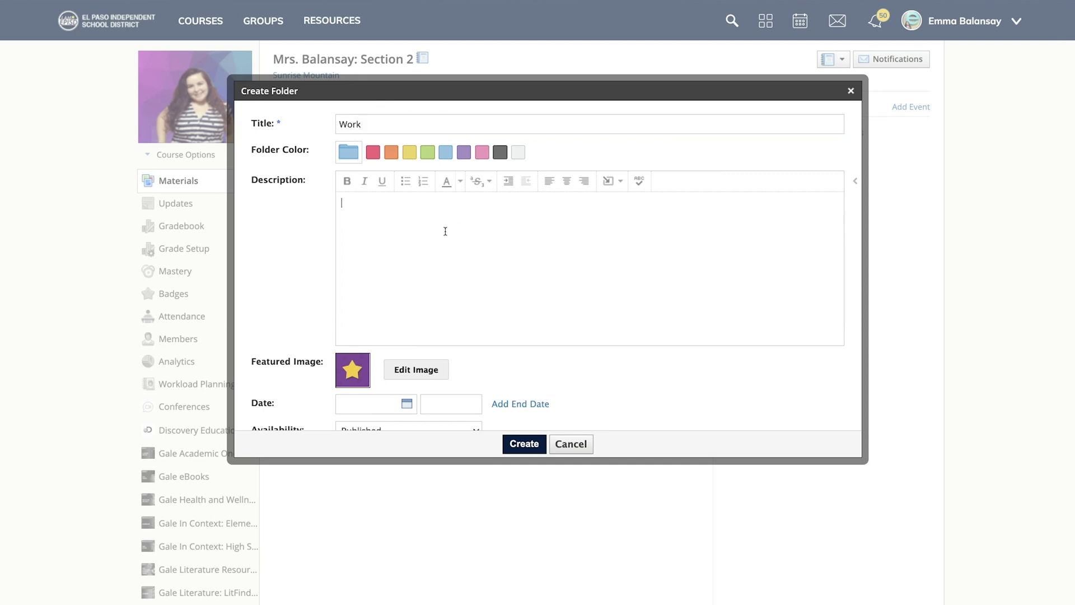
pyautogui.click(411, 157)
# - Upload workicon.png from the SchoologyIcon folder as the featured image and create the Work folder
pyautogui.click(422, 379)
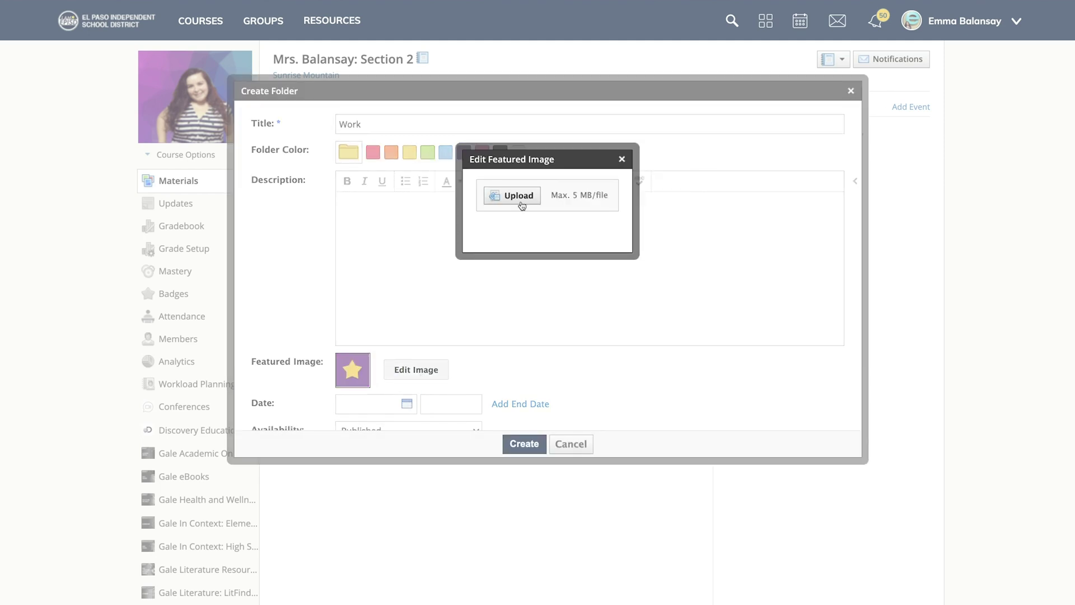
pyautogui.click(520, 196)
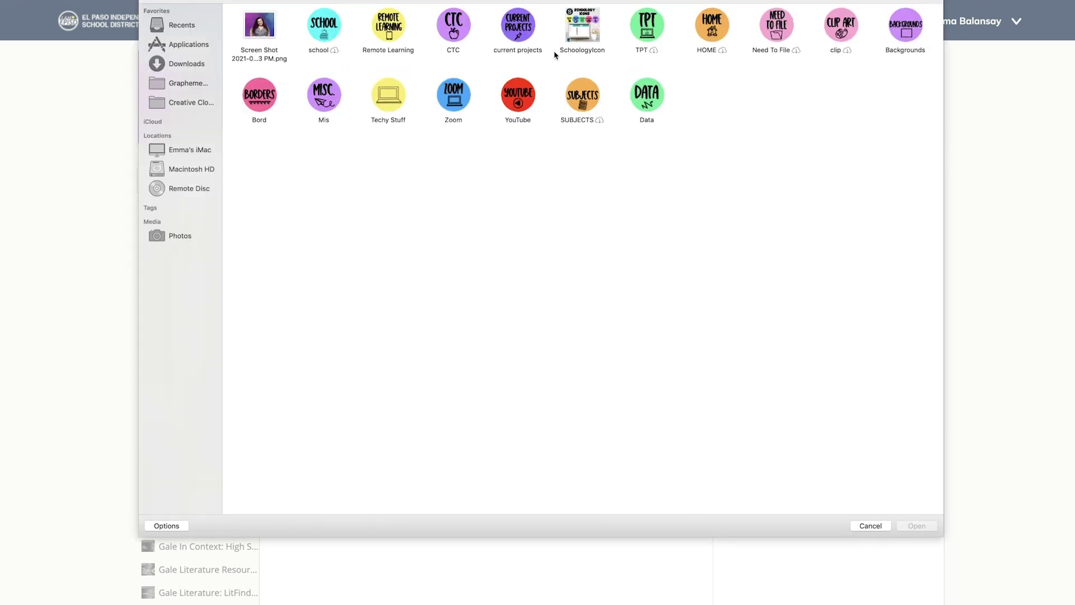
pyautogui.doubleClick(580, 39)
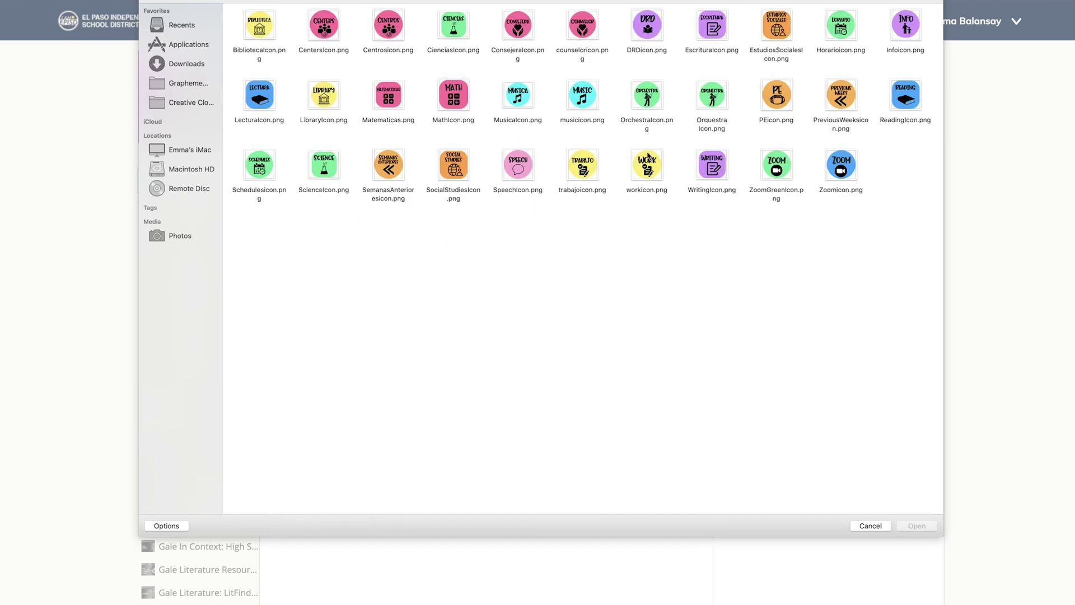
pyautogui.click(648, 168)
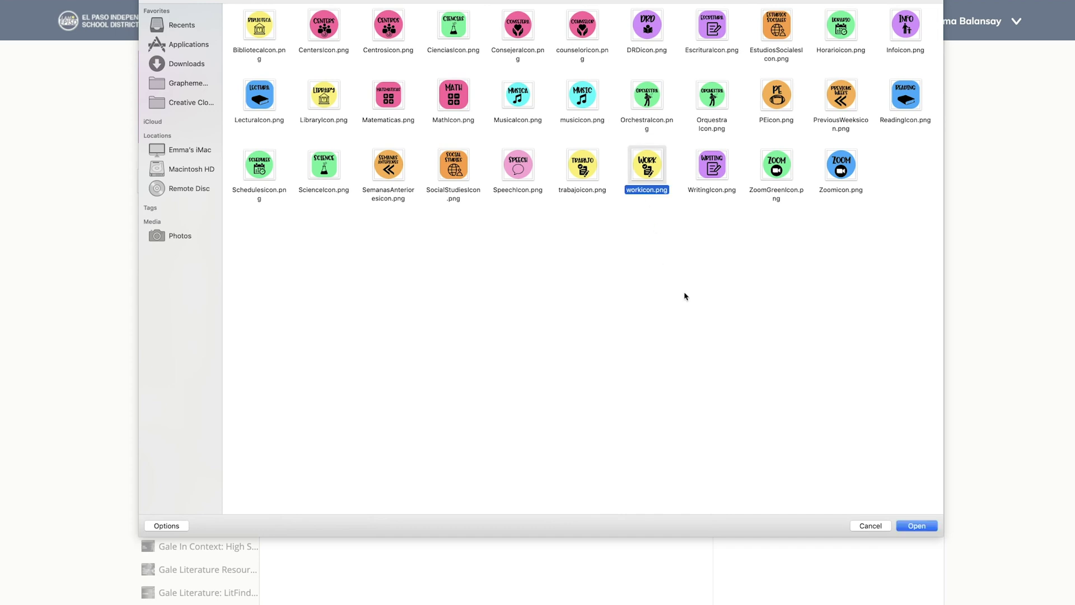
pyautogui.click(915, 525)
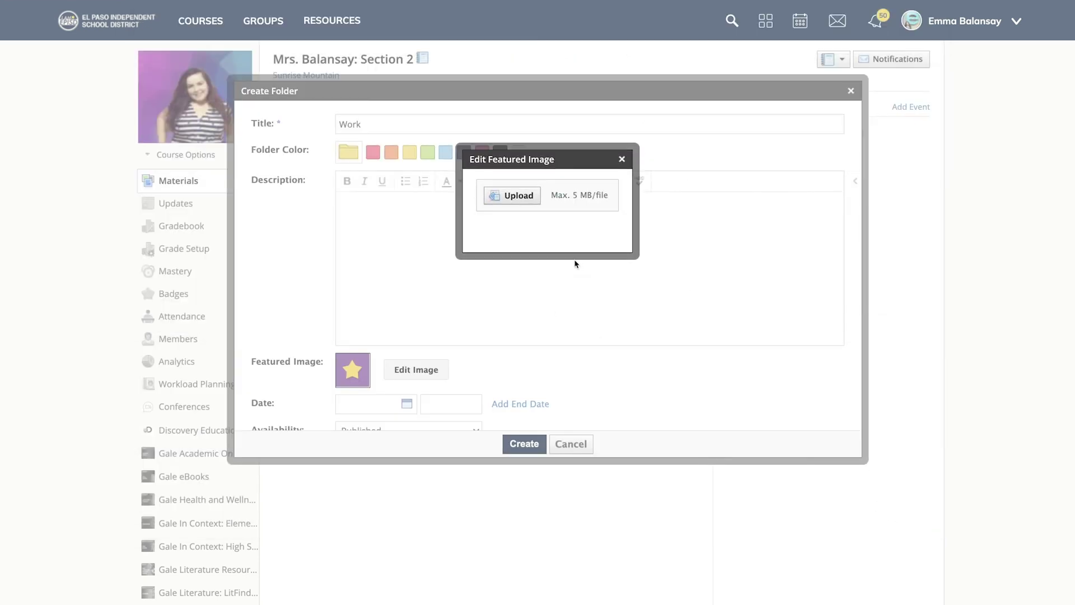
pyautogui.click(621, 159)
pyautogui.scroll(-1, 521, 427)
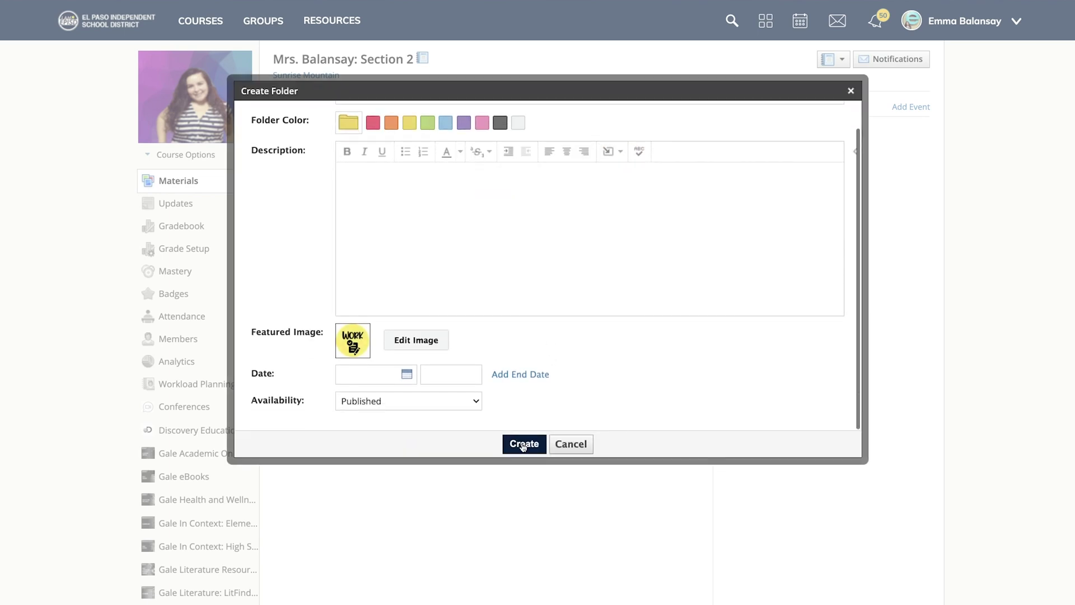
pyautogui.click(524, 444)
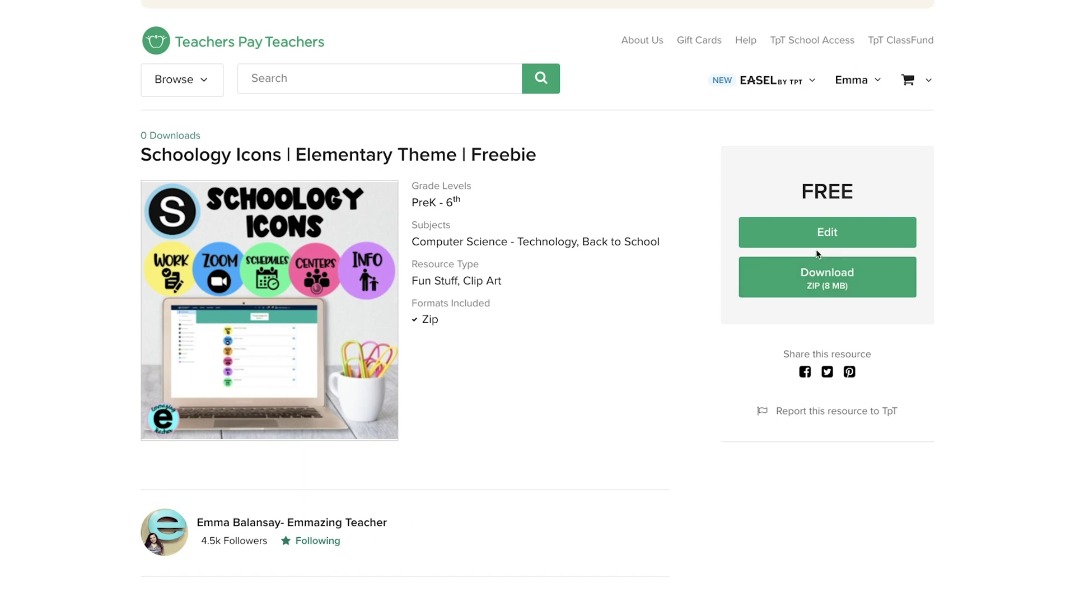
# - Return from the Teachers Pay Teachers freebie page to the Section 2 materials page
pyautogui.moveTo(202, 293)
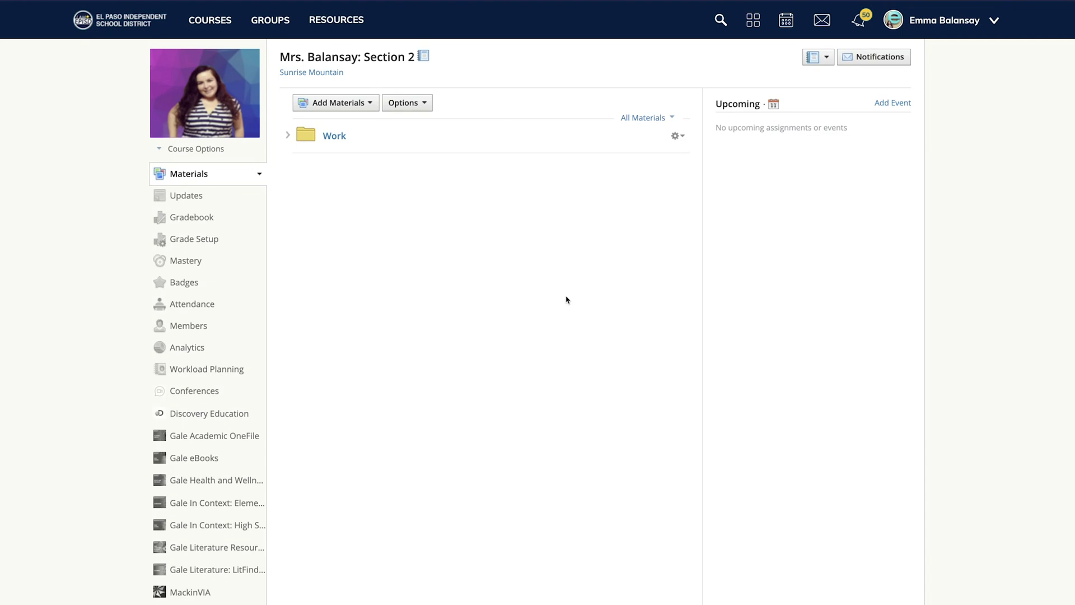
# - Create a folder titled Zoom, with Zoomicon.png uploaded as its featured image
pyautogui.click(369, 108)
pyautogui.click(361, 121)
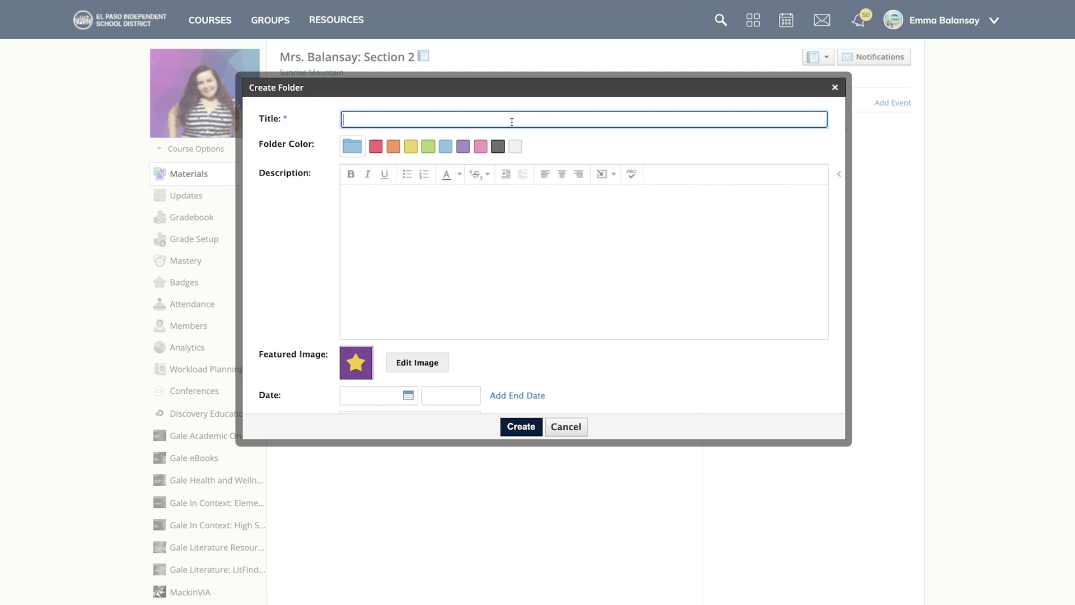
pyautogui.write('Zoom')
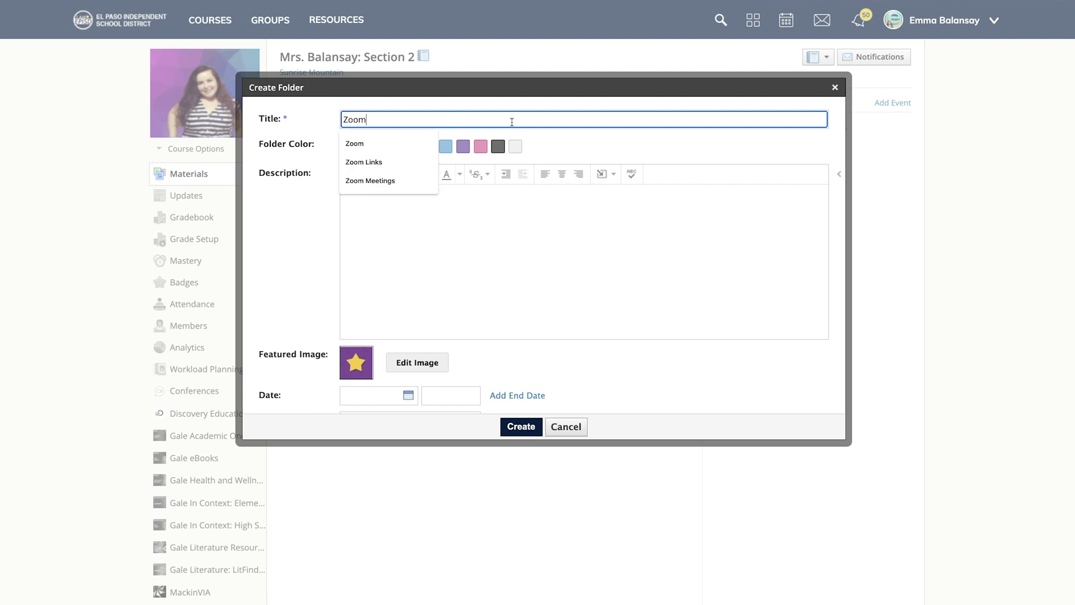
pyautogui.click(395, 144)
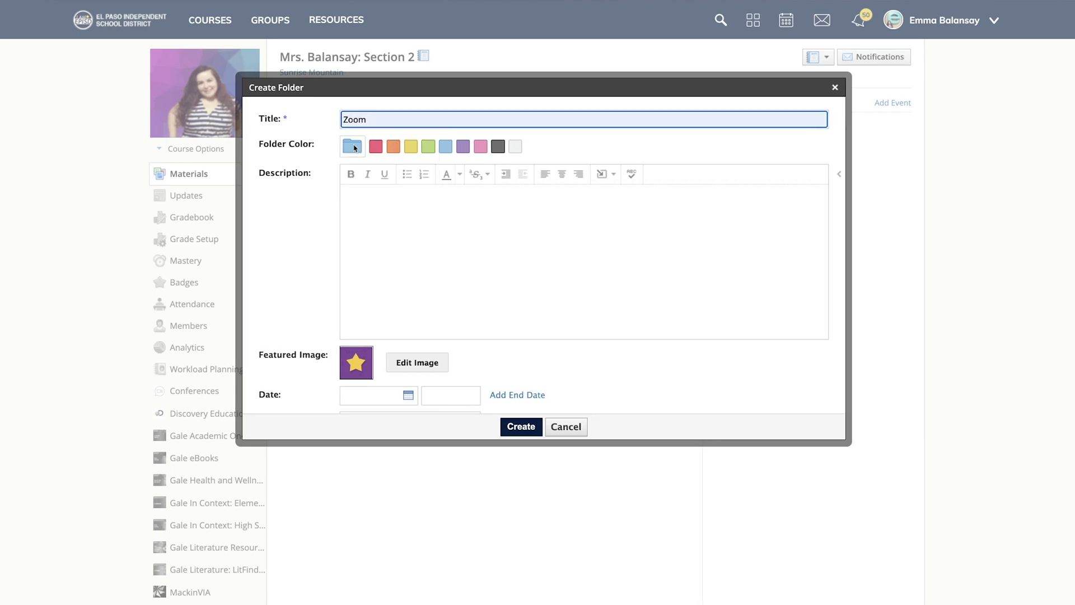
pyautogui.click(420, 362)
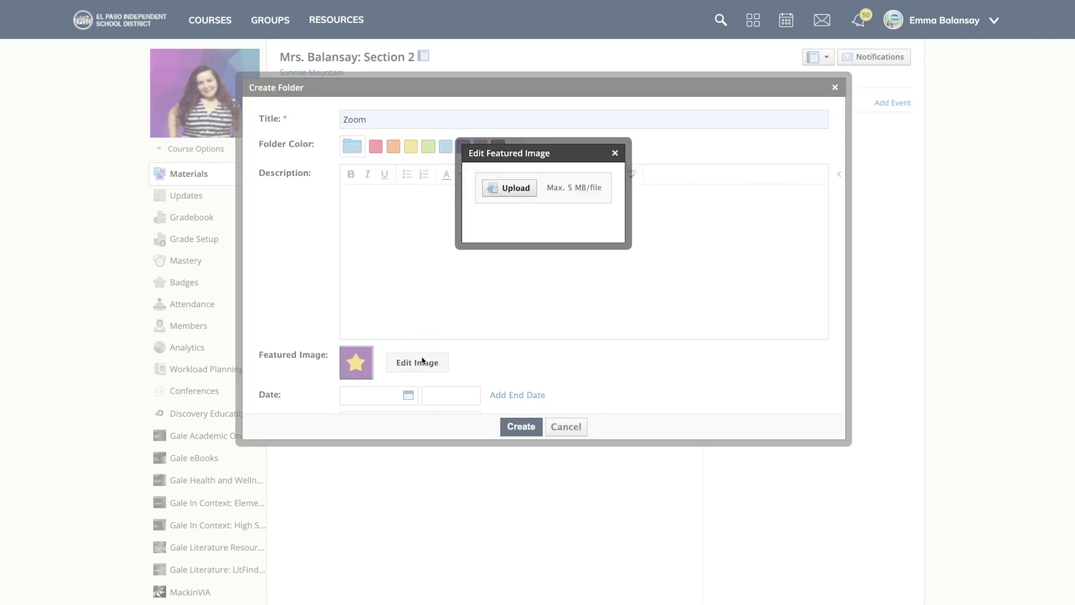
pyautogui.click(516, 189)
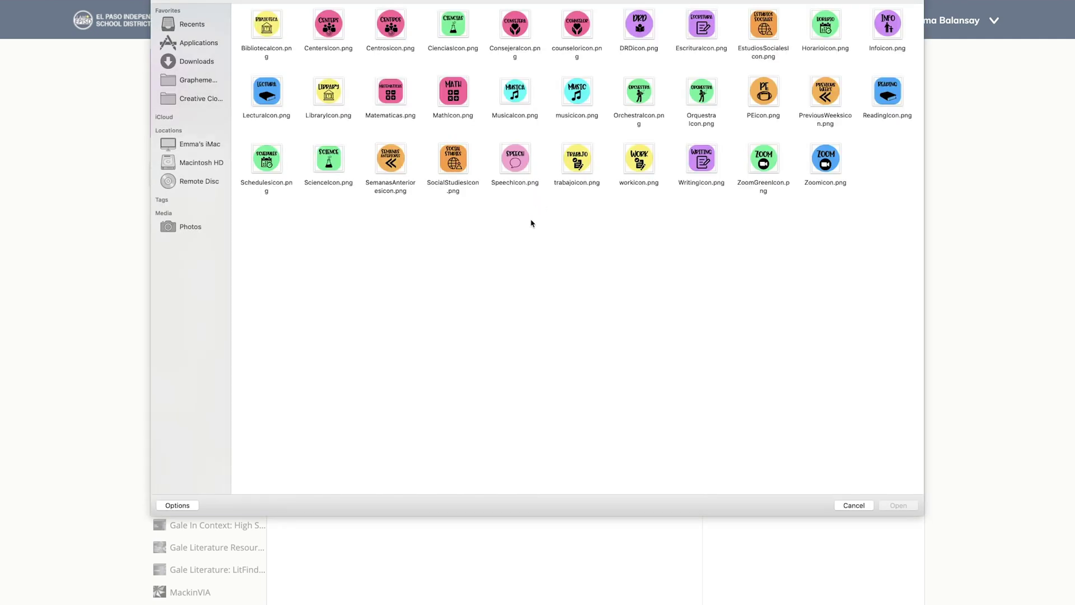
pyautogui.click(826, 161)
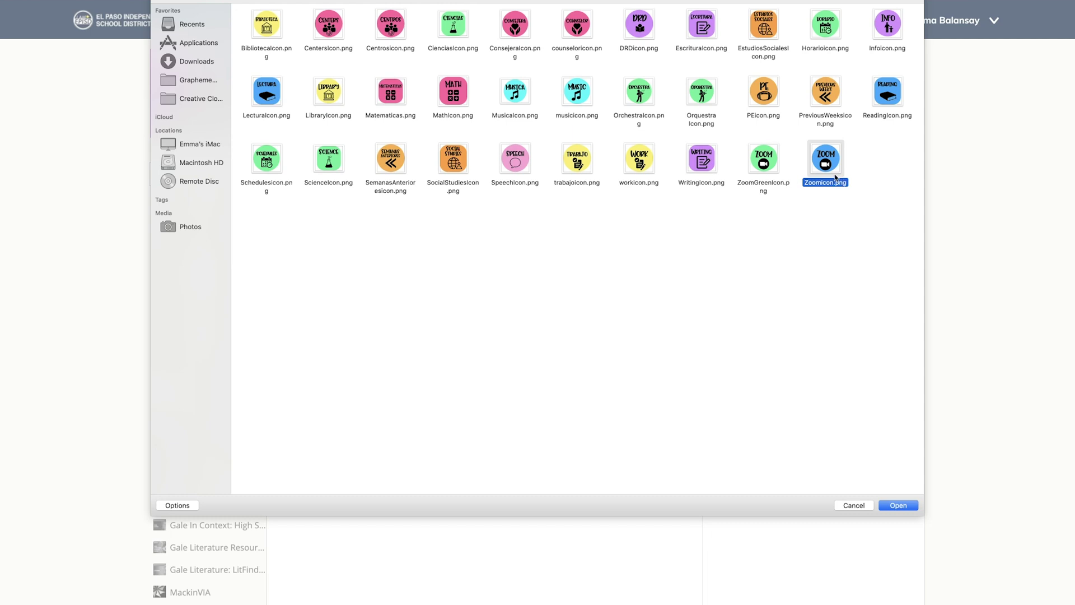
pyautogui.click(898, 507)
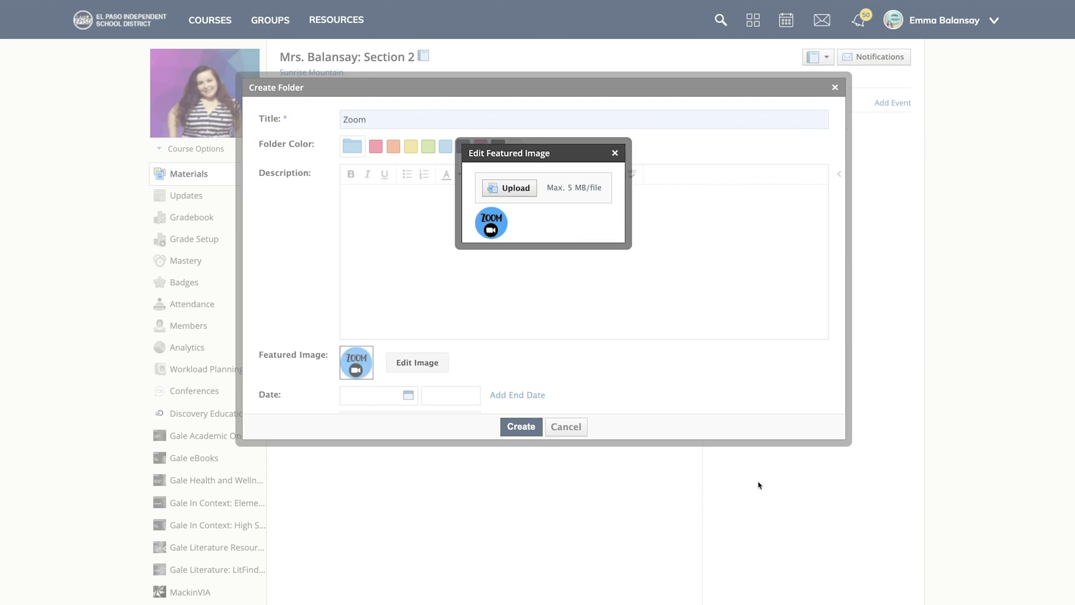
pyautogui.click(615, 153)
pyautogui.click(522, 427)
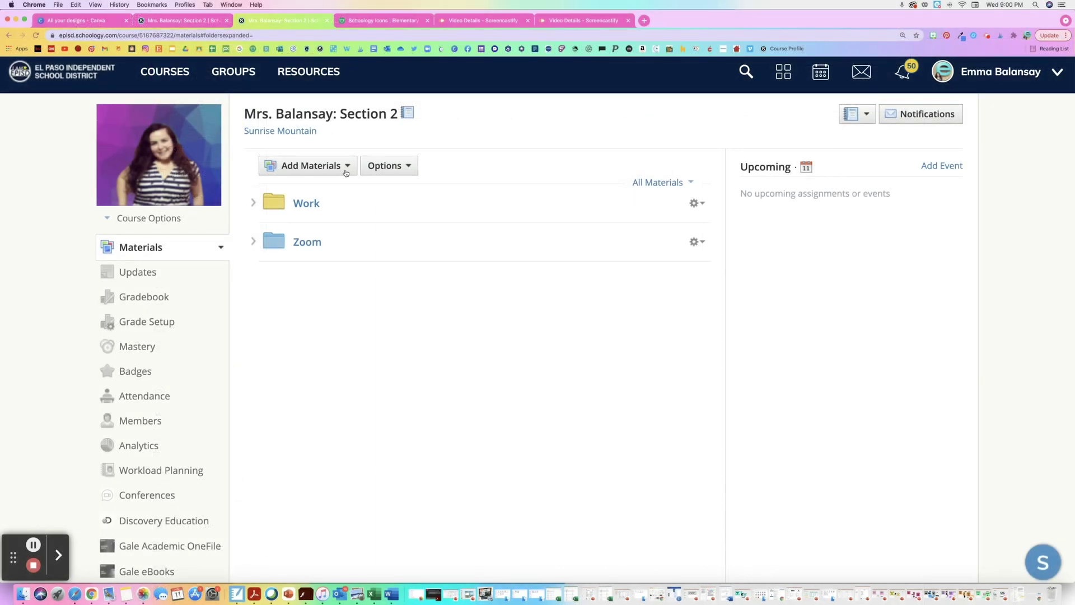
# - Create a folder titled Centers, with CentersIcon.png uploaded as its featured image
pyautogui.click(345, 172)
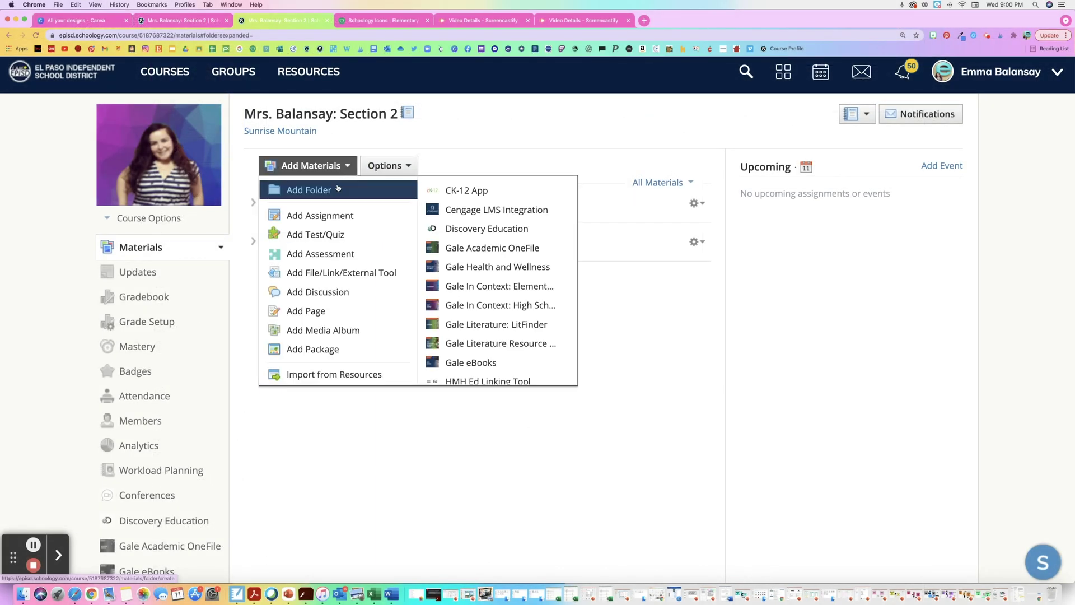
pyautogui.click(337, 192)
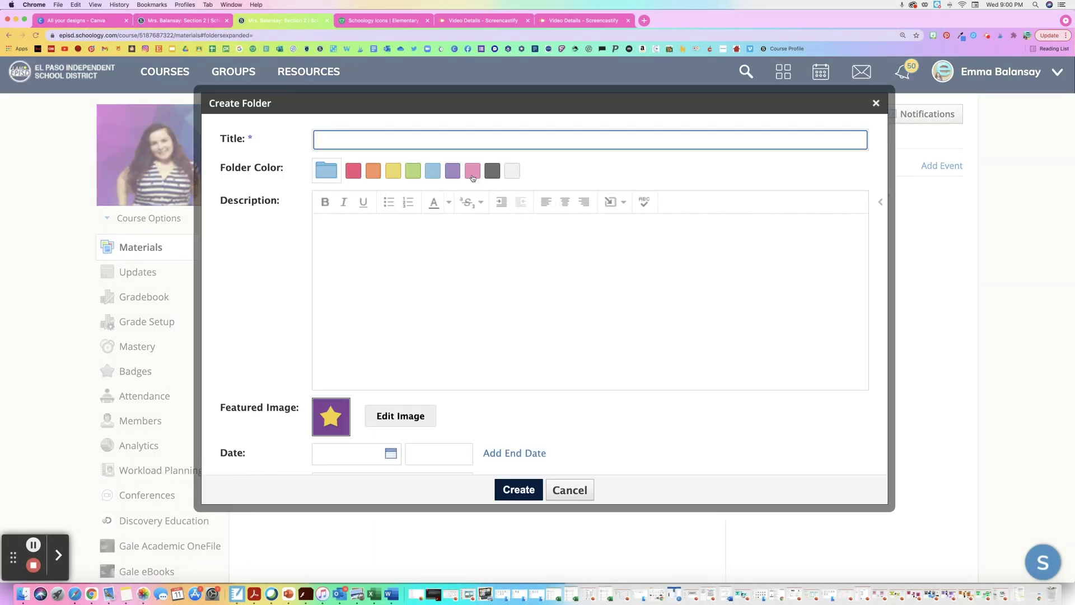
pyautogui.click(472, 141)
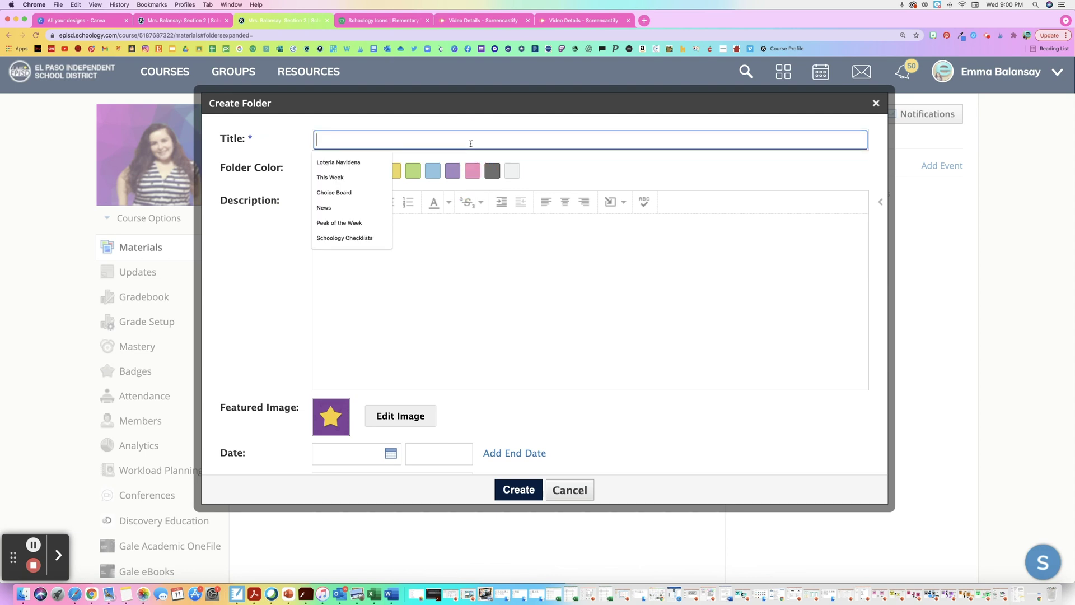
pyautogui.write('Centers')
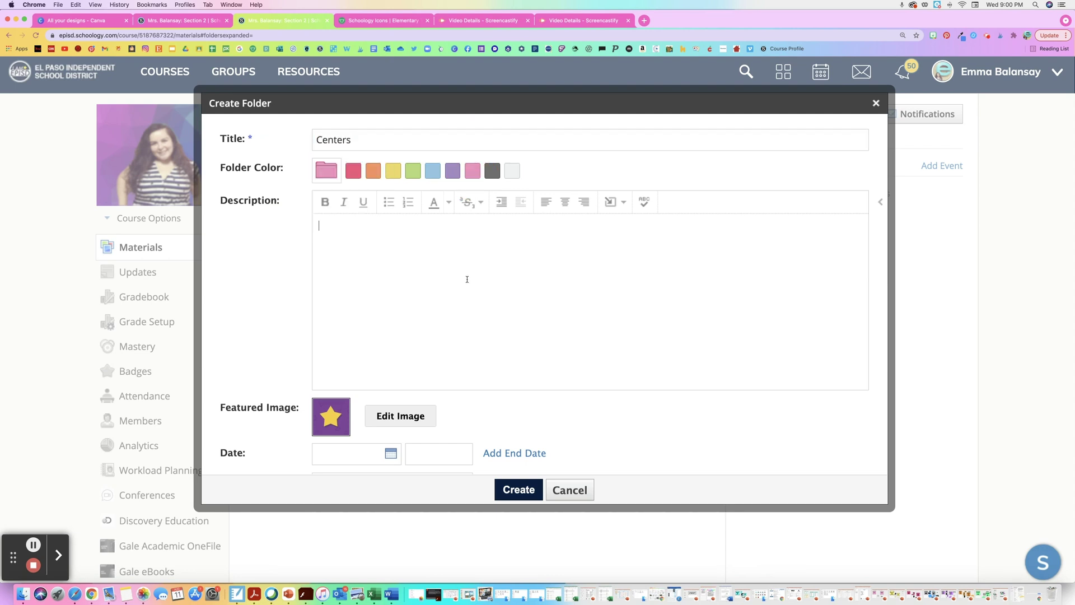
pyautogui.click(417, 417)
pyautogui.click(507, 219)
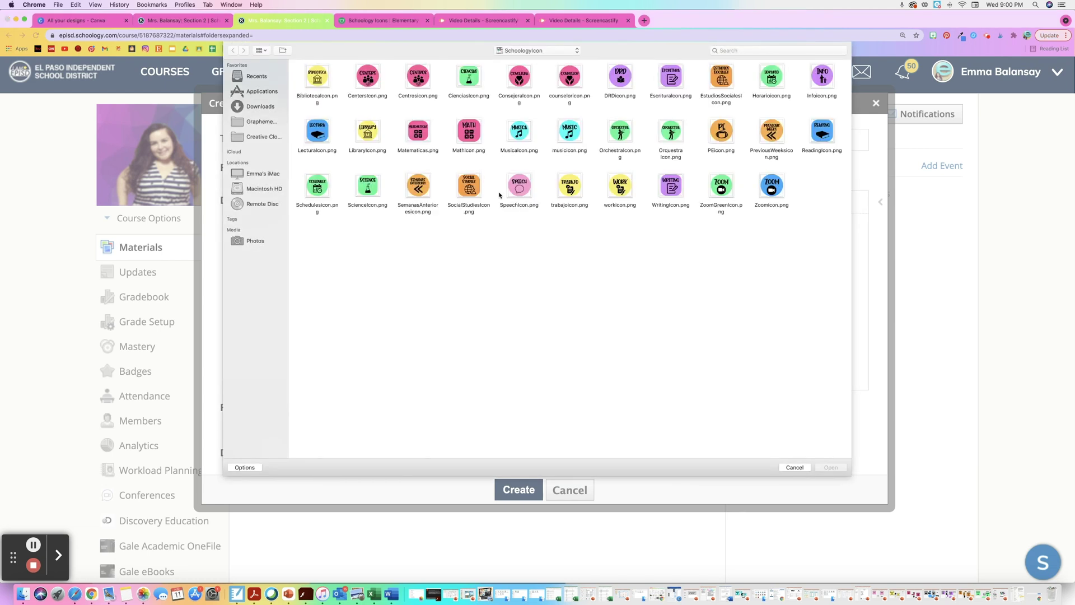
pyautogui.click(367, 79)
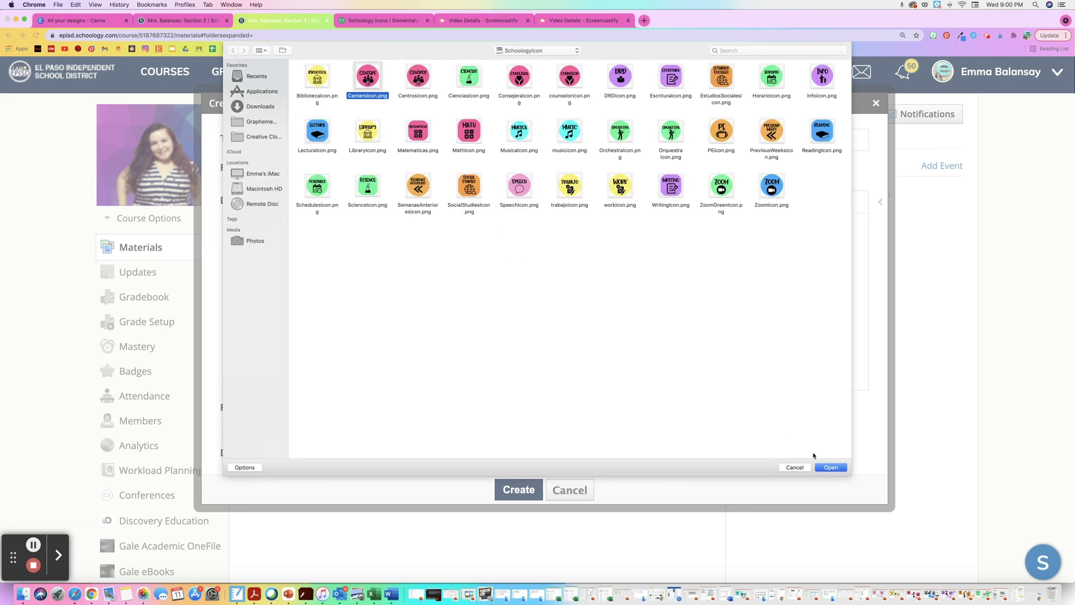
pyautogui.click(831, 468)
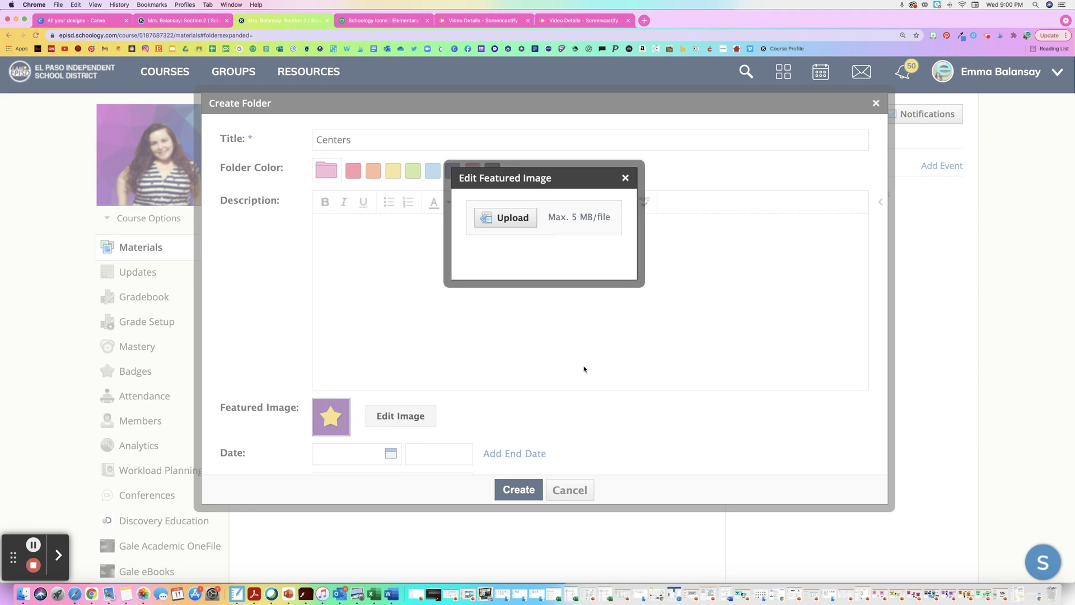
pyautogui.click(626, 177)
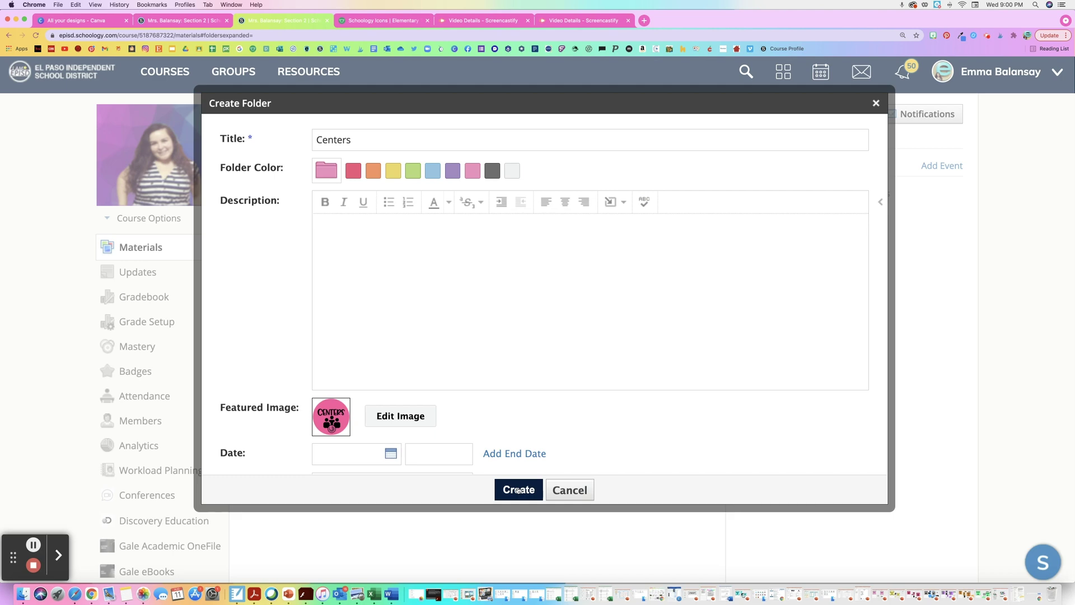
pyautogui.click(518, 490)
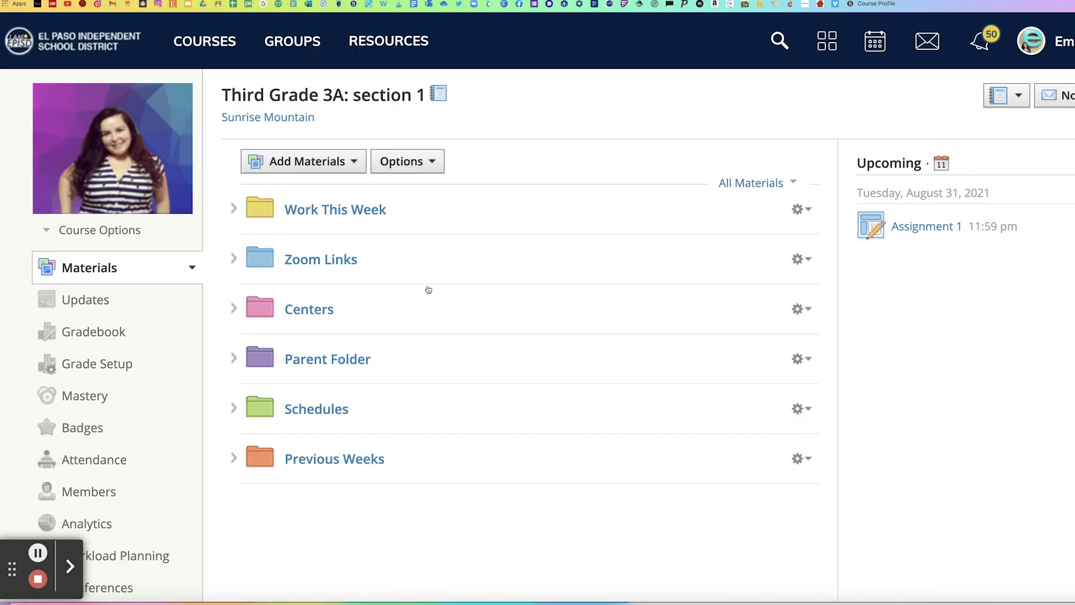
# - Go to Work This Week > Week 2: Aug. 9 - Aug. 13 > Monday and start a new assignment
pyautogui.click(234, 210)
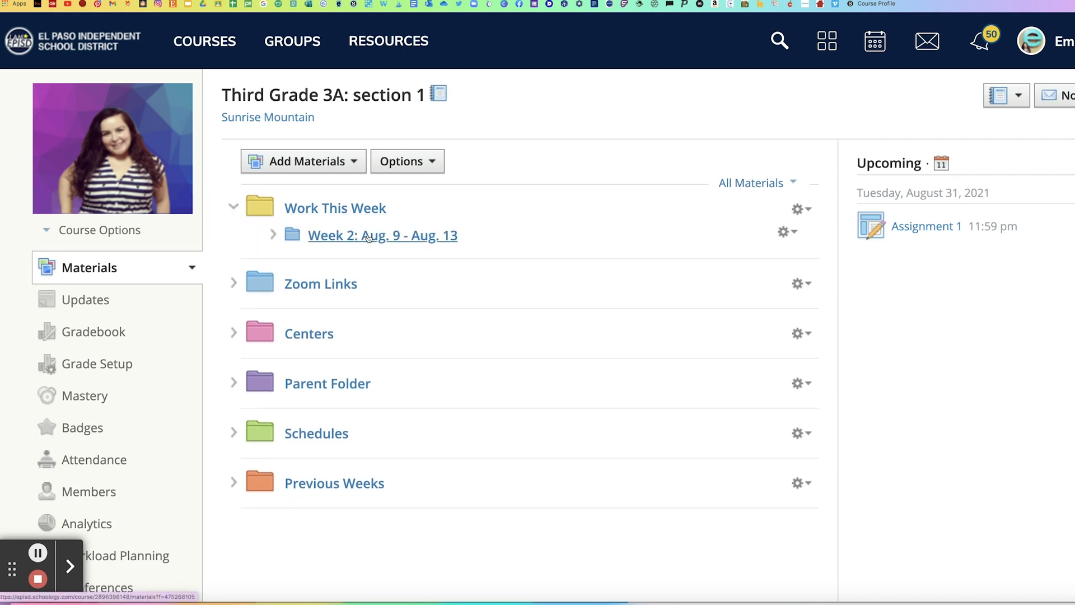
pyautogui.click(368, 237)
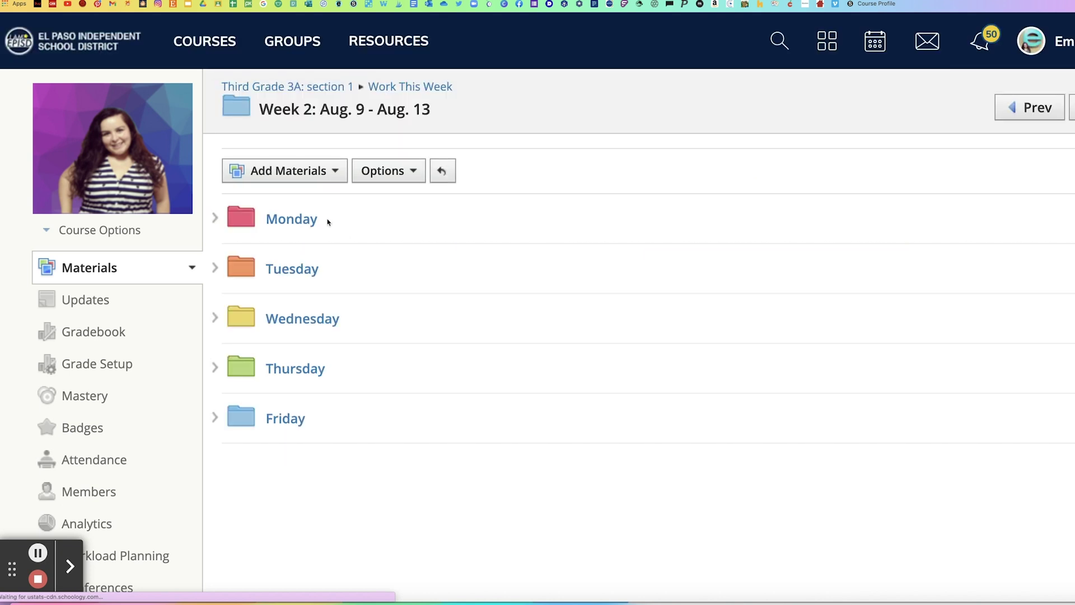
pyautogui.click(297, 223)
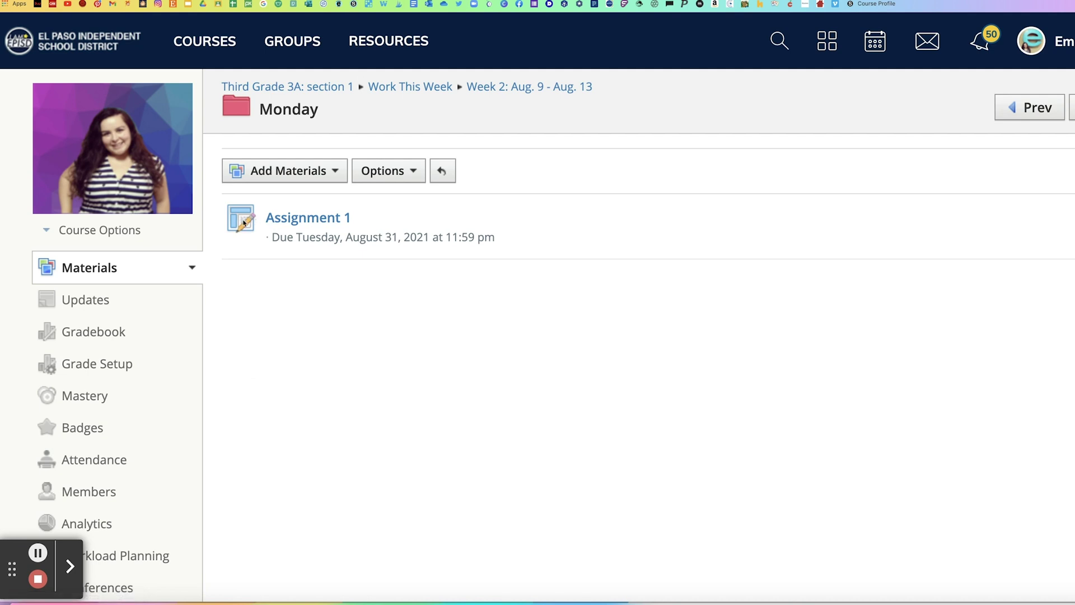
pyautogui.click(332, 176)
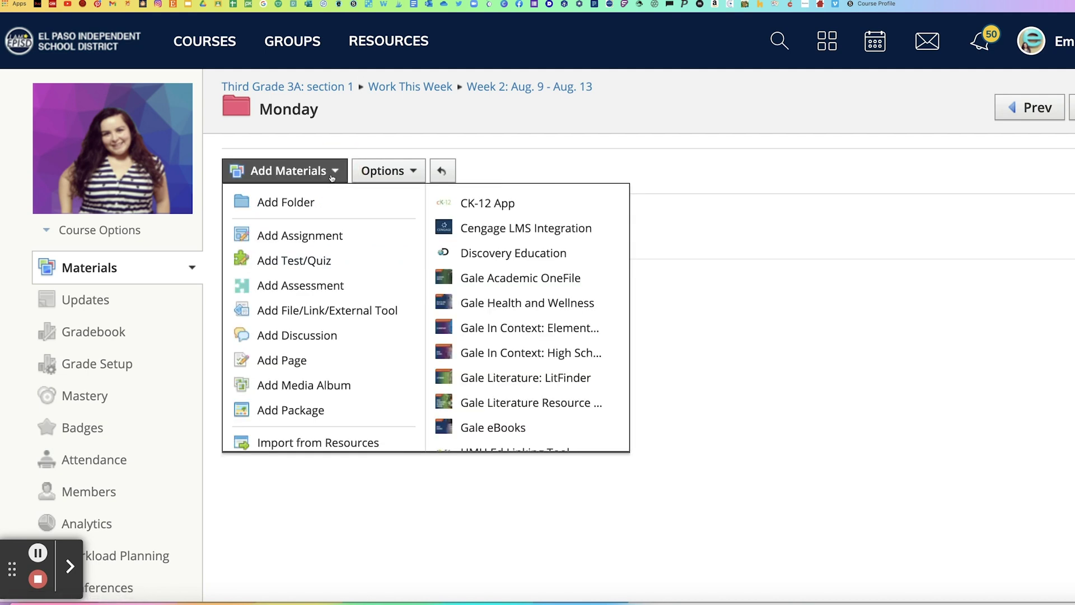
pyautogui.click(315, 236)
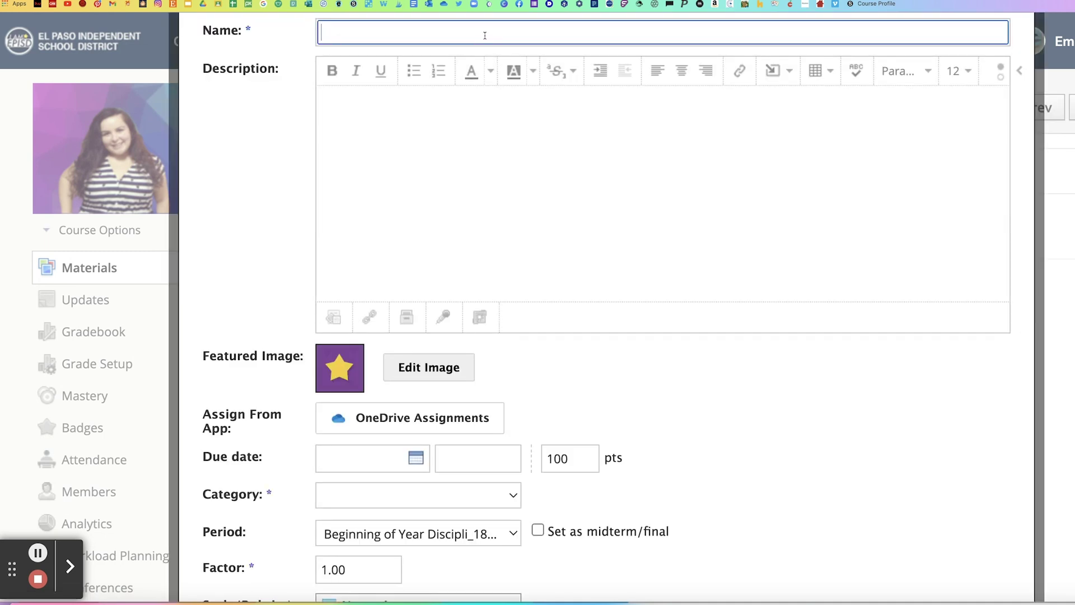
# - Enter the assignment name, choosing the Assignment 2 suggestion
pyautogui.click(486, 35)
pyautogui.write('a')
pyautogui.press('BackSpace')
pyautogui.write('Assignment 2')
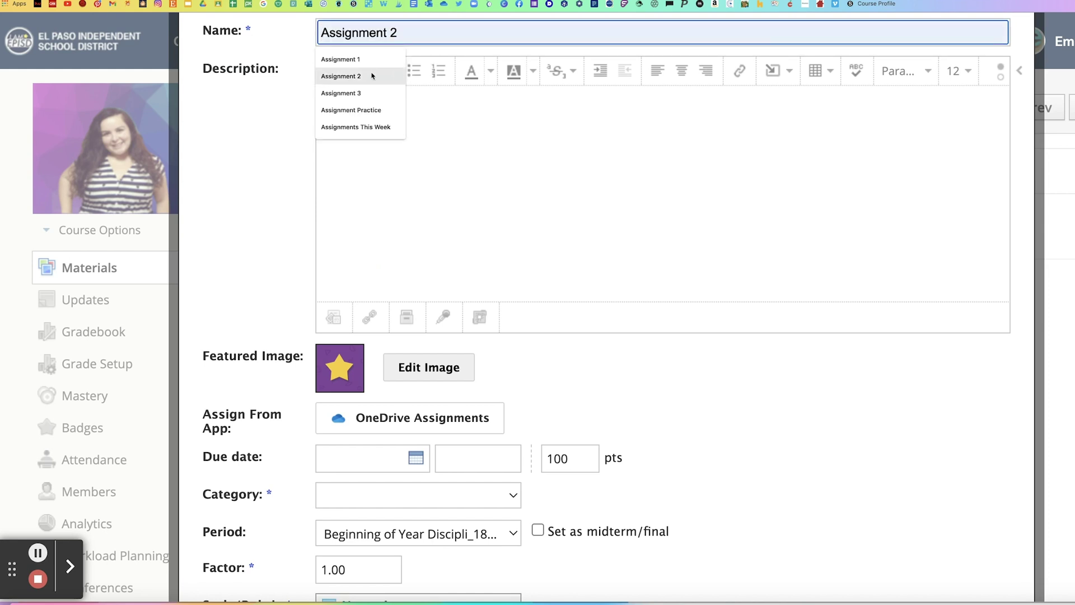
pyautogui.click(359, 77)
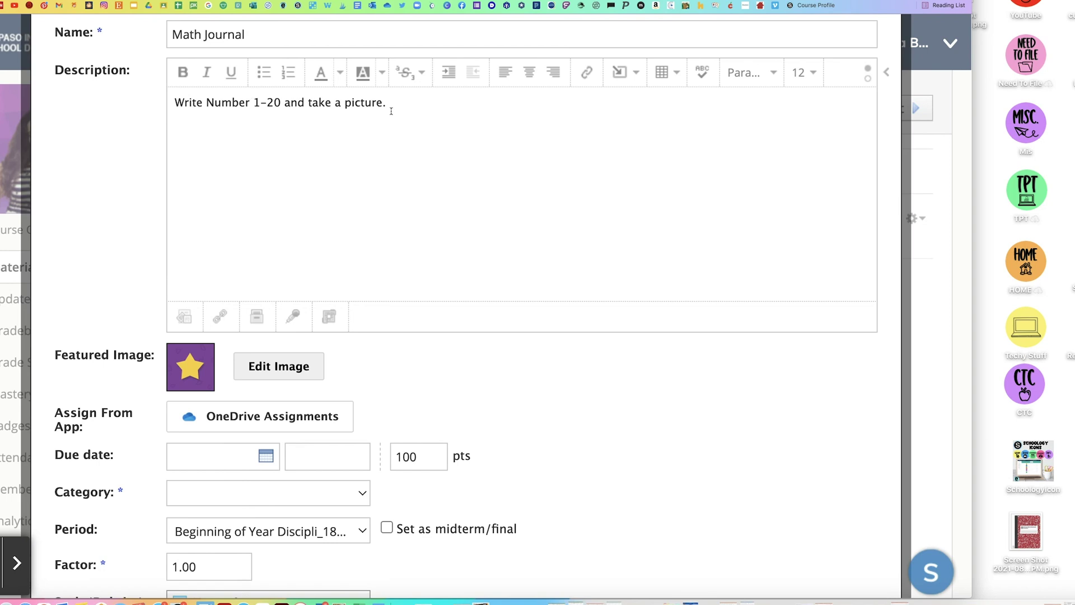
# - Drag the composition-notebook screenshot in as the assignment's featured image
pyautogui.click(288, 367)
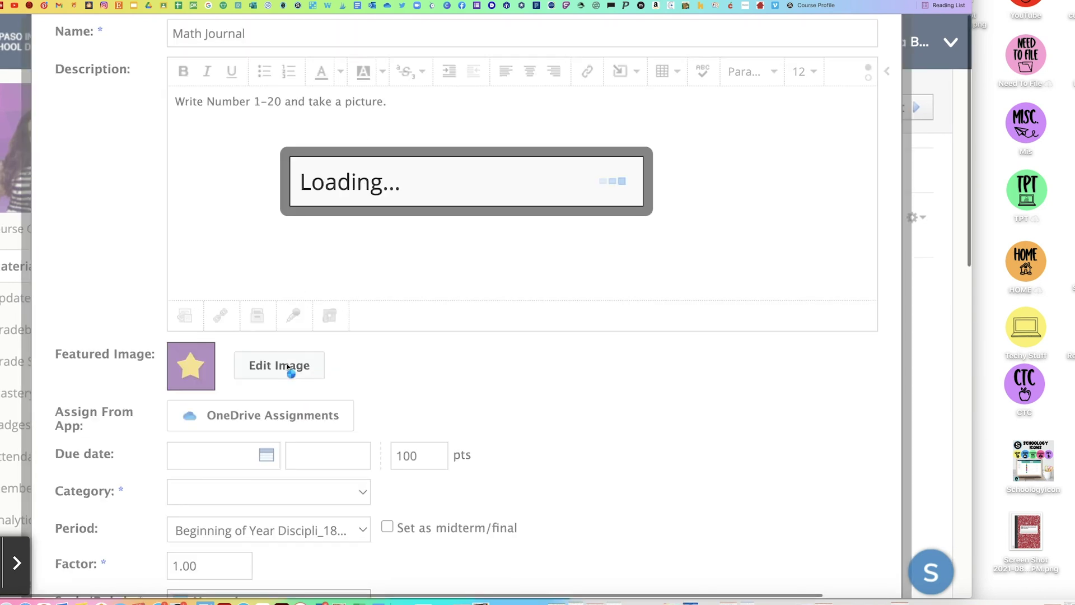
pyautogui.moveTo(1009, 540); pyautogui.dragTo(451, 212)
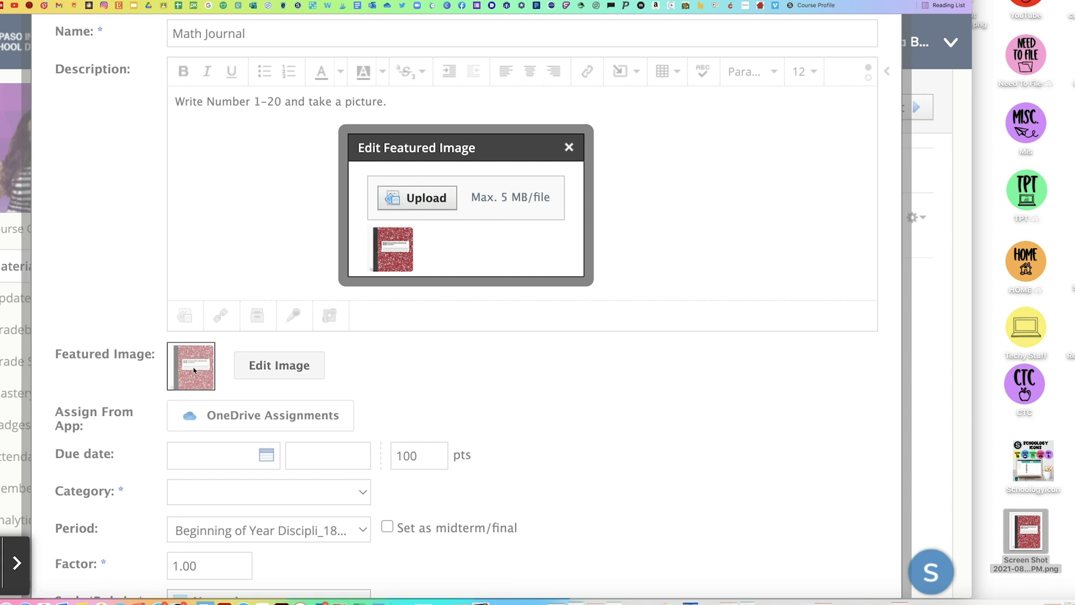
pyautogui.click(569, 146)
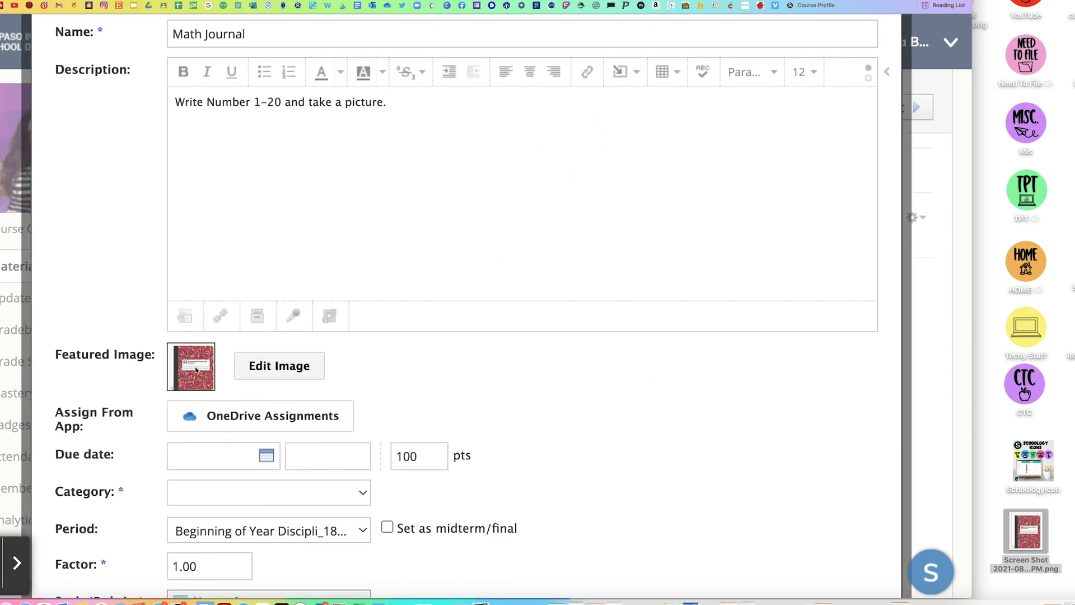